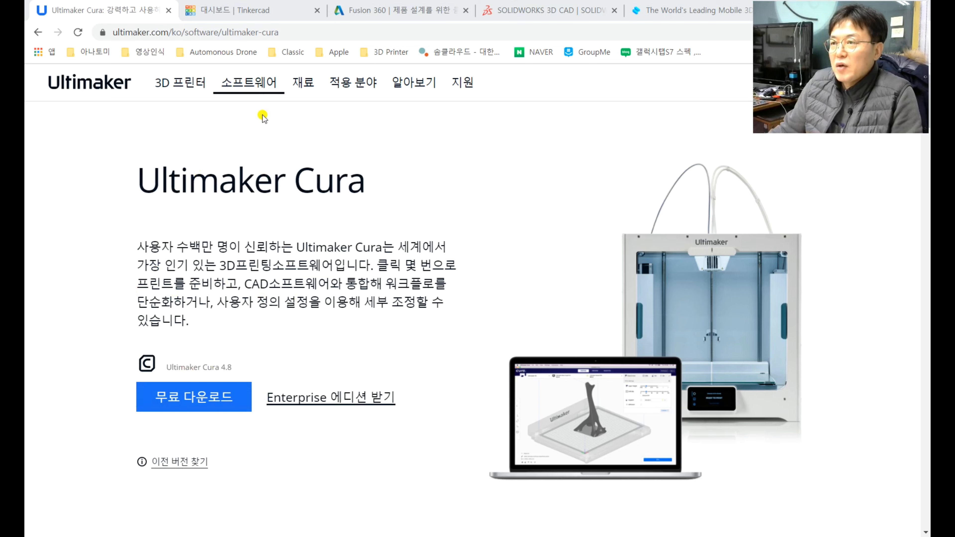
# - Switch to Ultimaker Cura and check the list of configured printers in its preferences
pyautogui.moveTo(259, 83)
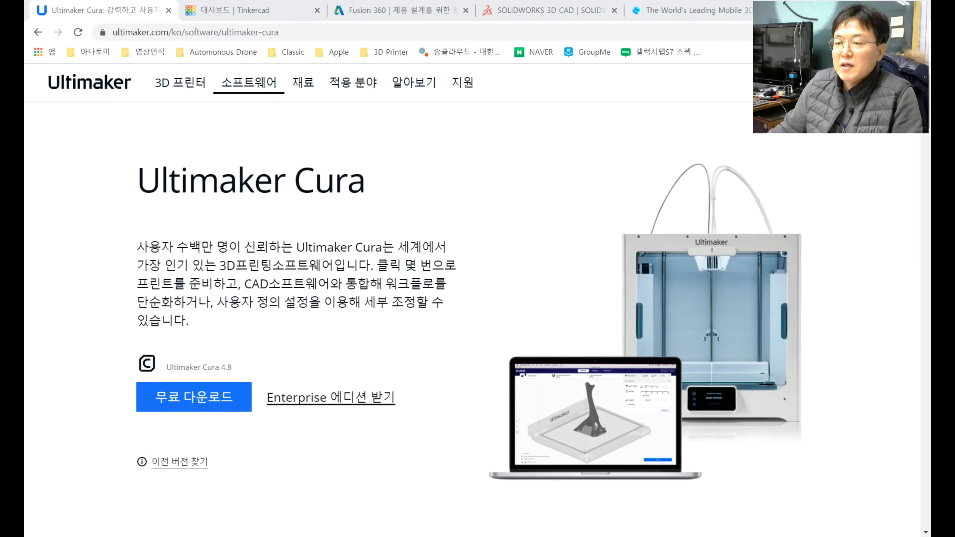
pyautogui.moveTo(13, 262)
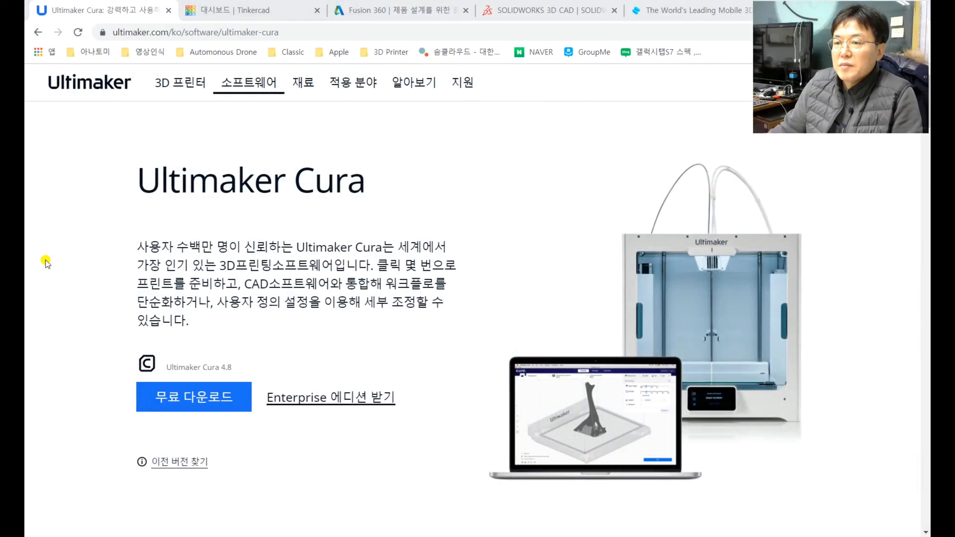
pyautogui.click(52, 294)
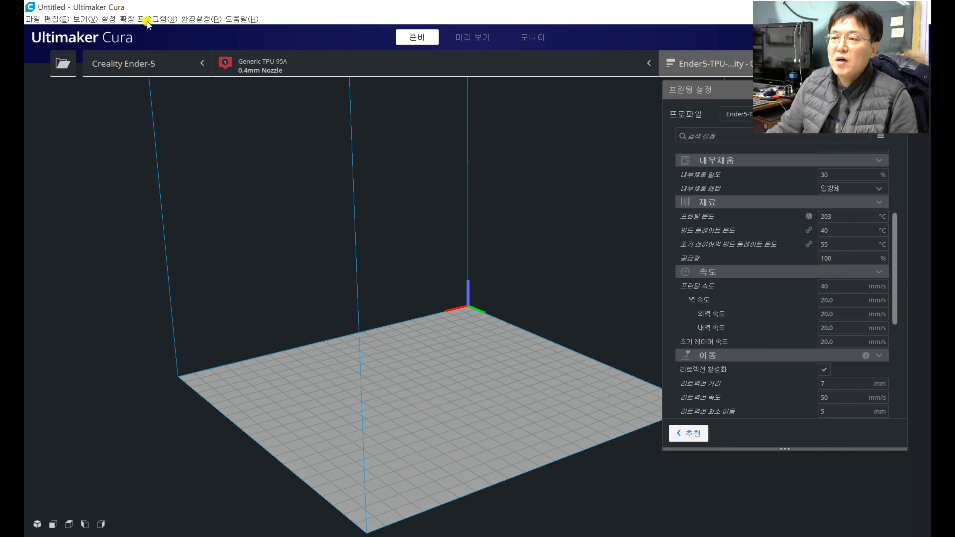
pyautogui.click(201, 19)
pyautogui.click(211, 30)
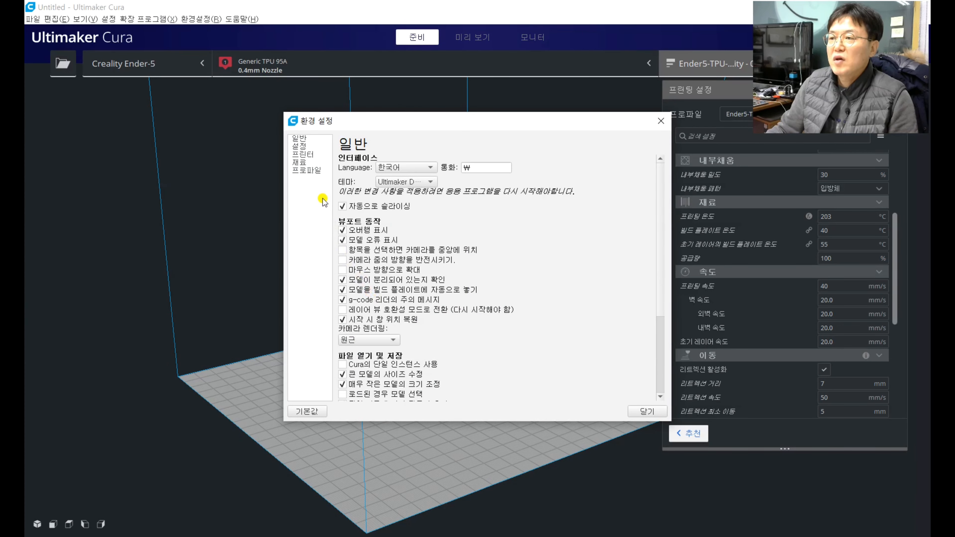
pyautogui.click(312, 155)
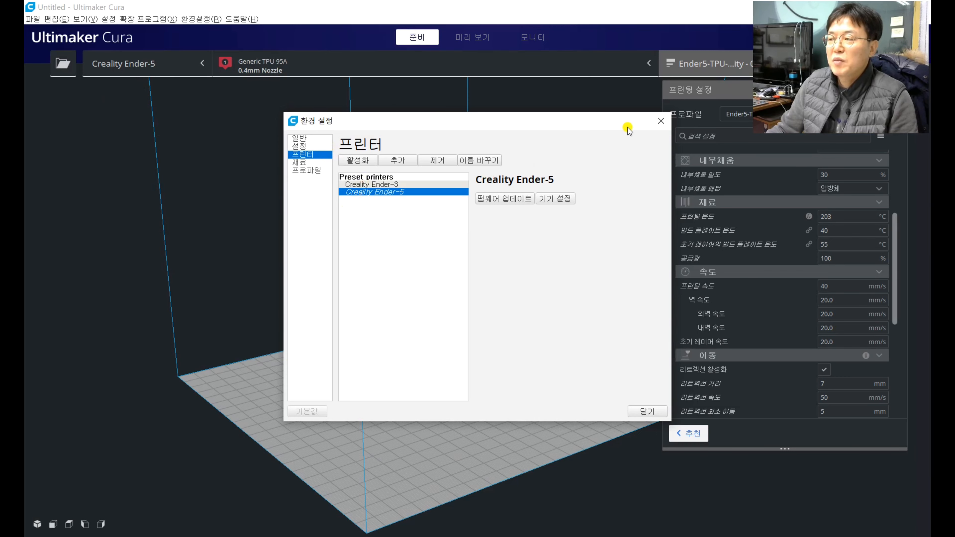
pyautogui.click(661, 120)
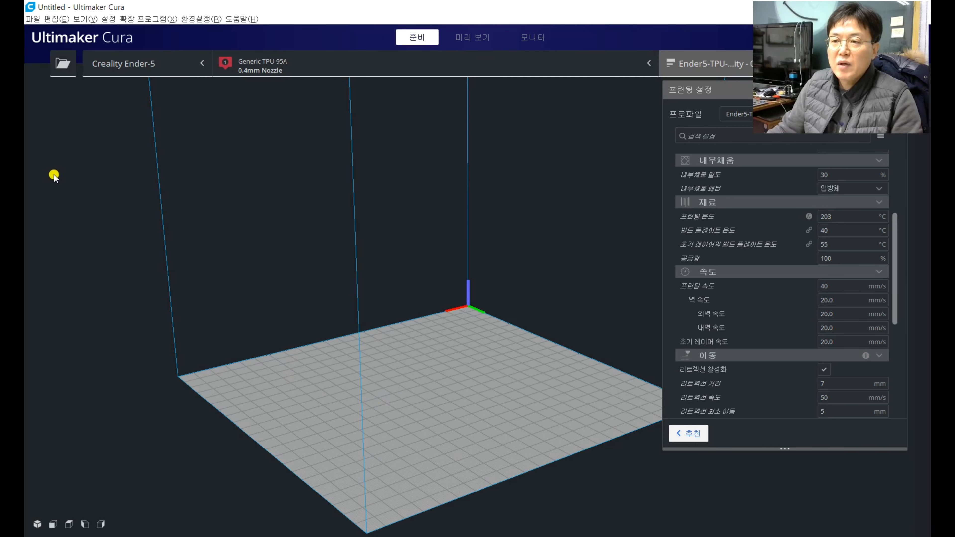
# - Load XL v4 BN880Q Rear Mount v2.stl from the XL시리즈 V4-Make-II folder onto the Cura build plate
pyautogui.hotkey('alt', 'Tab')
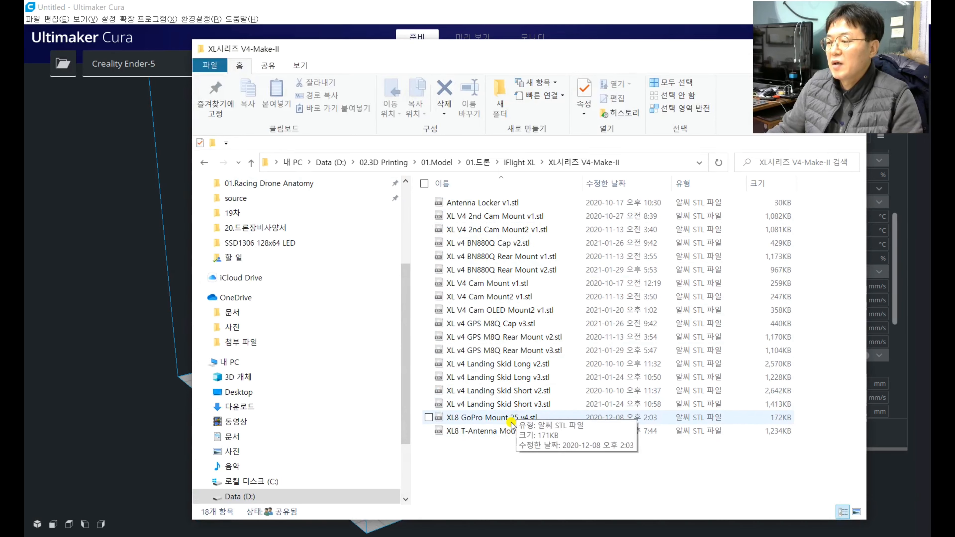
pyautogui.moveTo(455, 57); pyautogui.dragTo(719, 46)
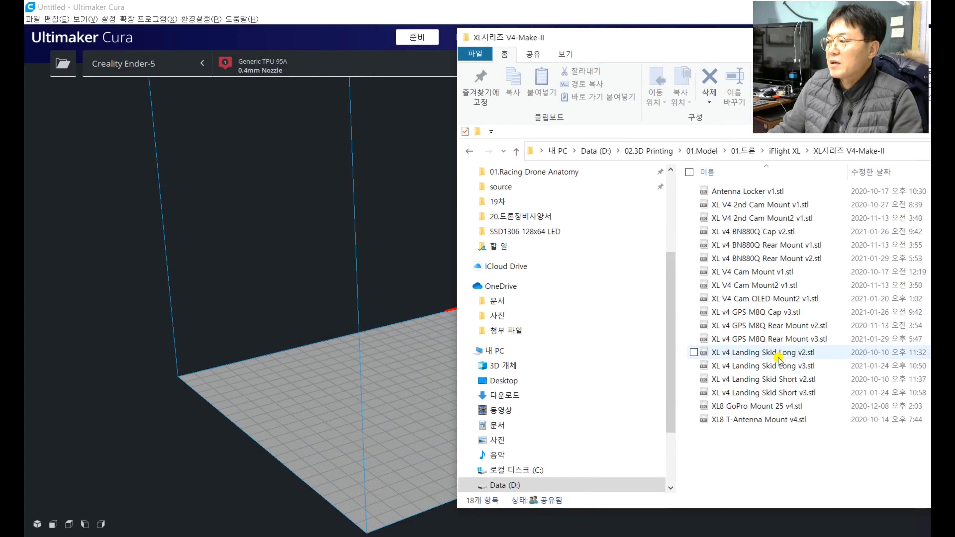
pyautogui.click(776, 264)
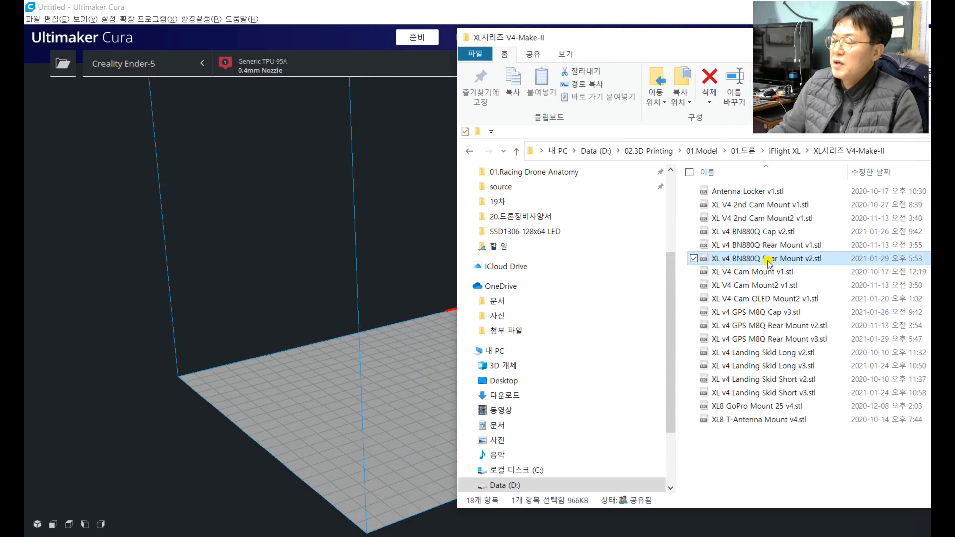
pyautogui.moveTo(776, 264); pyautogui.dragTo(355, 412)
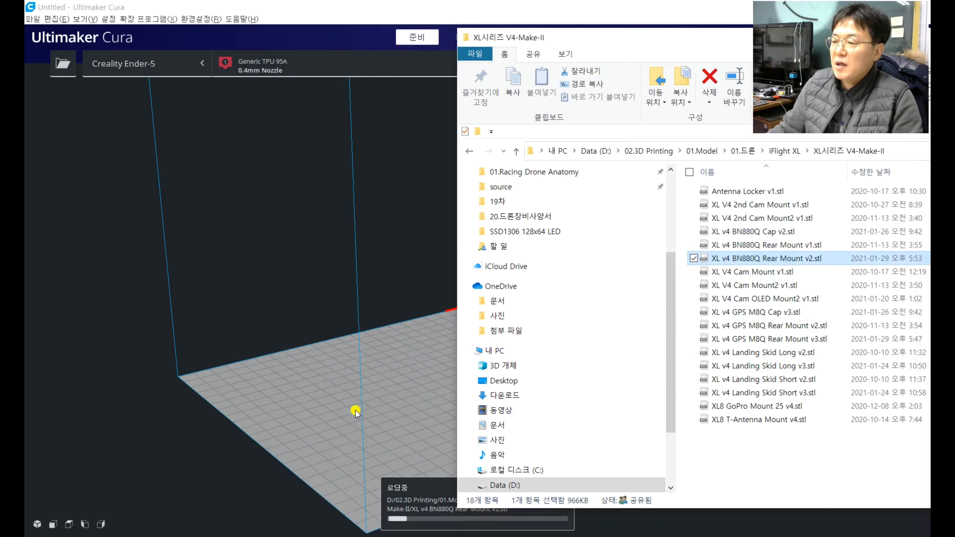
pyautogui.click(318, 441)
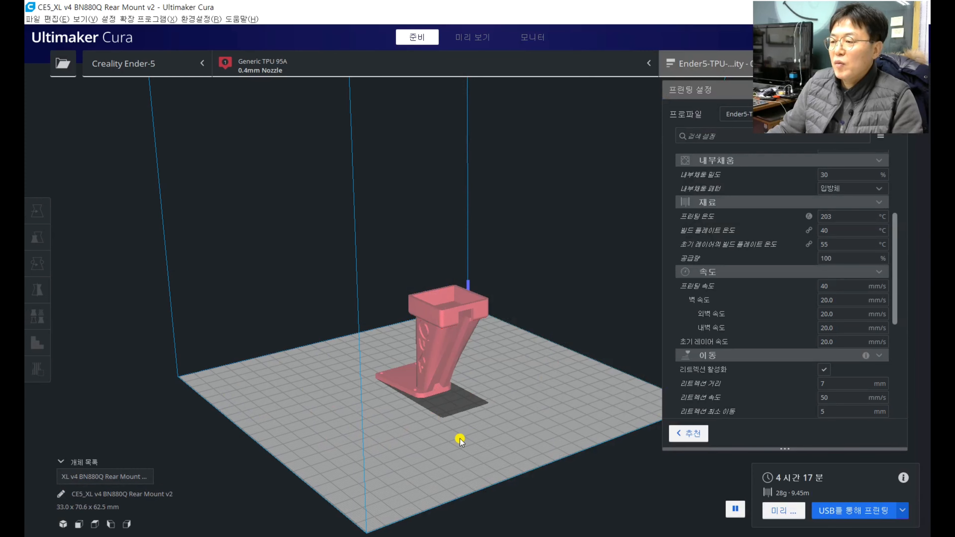
pyautogui.moveTo(313, 422); pyautogui.dragTo(466, 451, button='right')
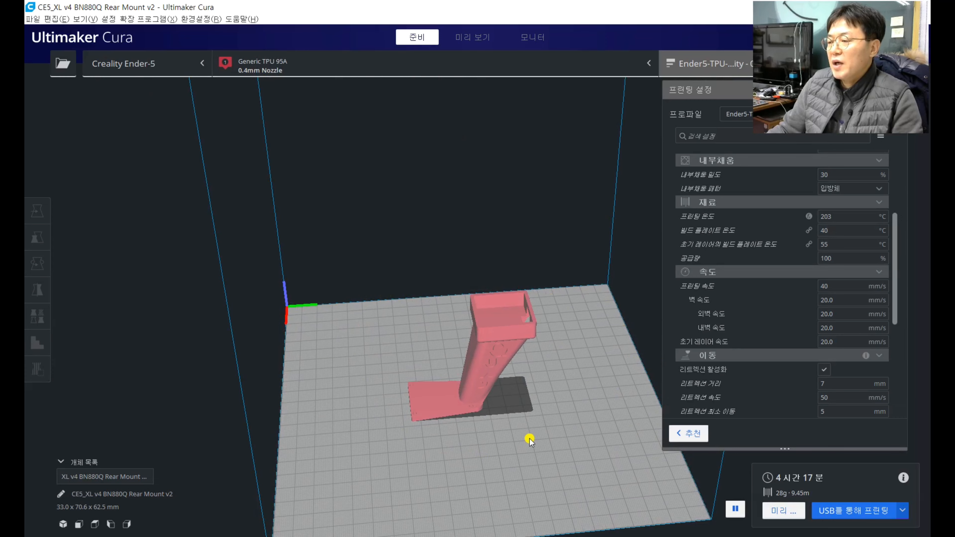
pyautogui.moveTo(516, 443); pyautogui.dragTo(437, 418, button='right')
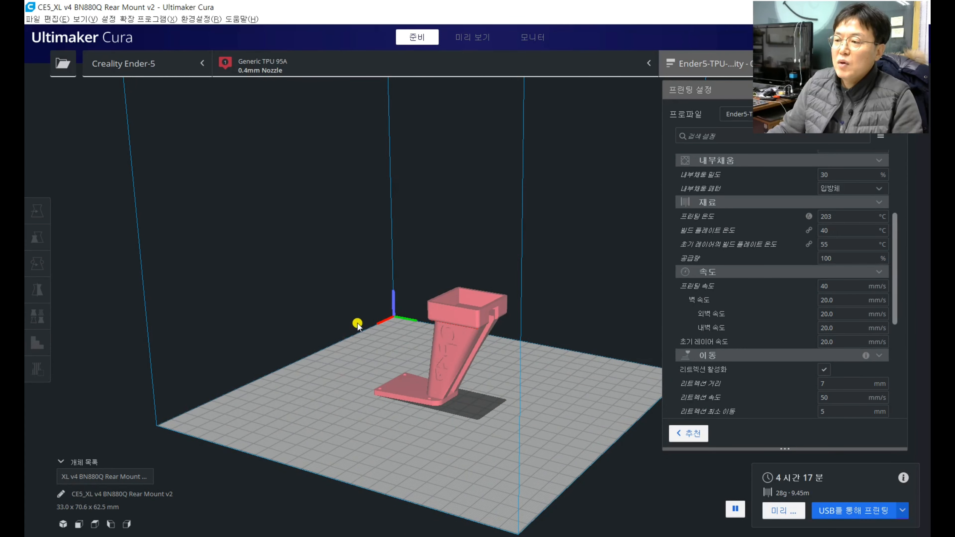
# - Check the file extension of XL v4 BN880Q Rear Mount v2 in the File Explorer folder, and return to Cura
pyautogui.click(25, 164)
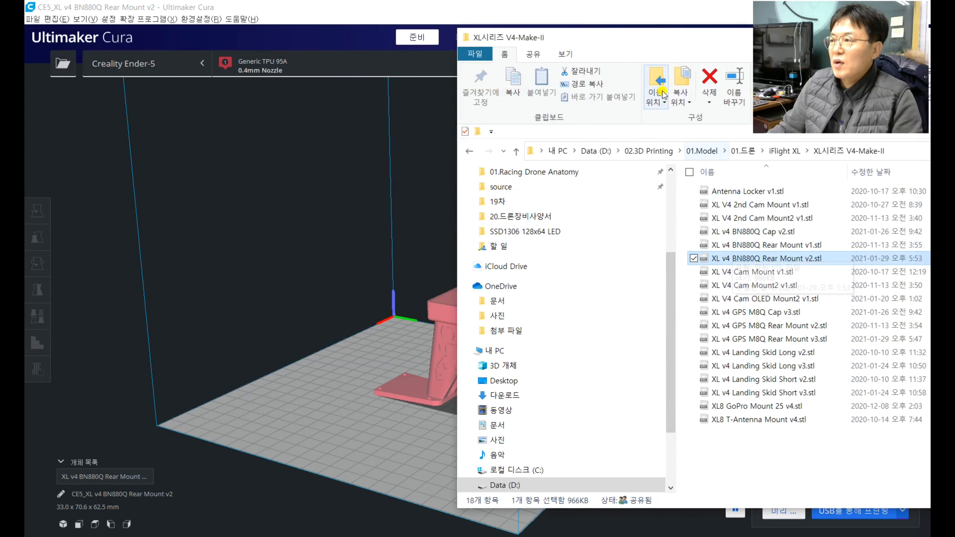
pyautogui.moveTo(663, 37); pyautogui.dragTo(326, 40)
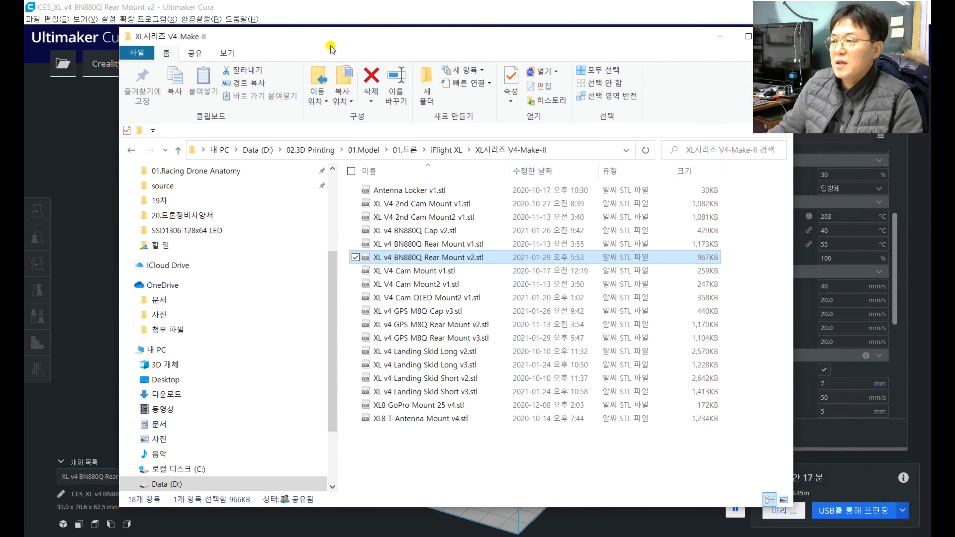
pyautogui.click(478, 259)
pyautogui.click(487, 258)
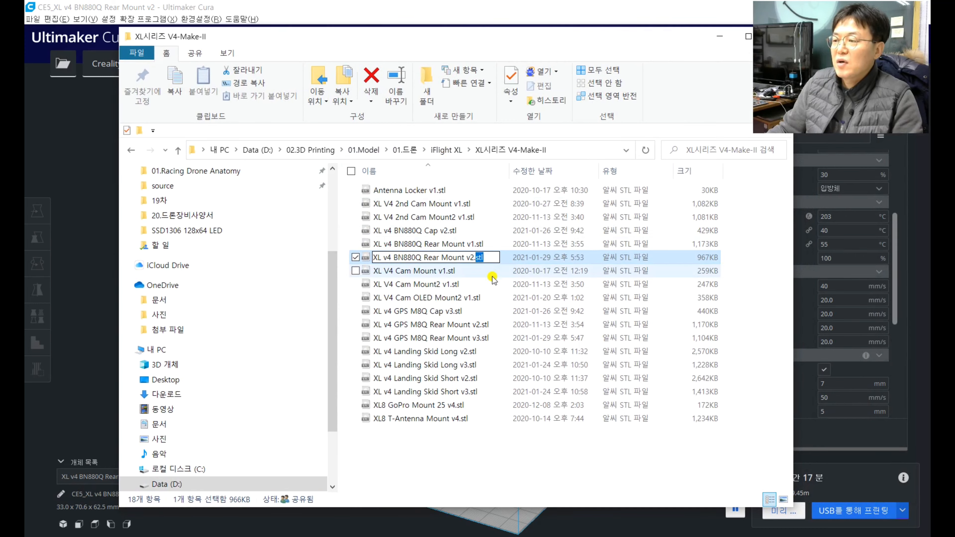
pyautogui.click(461, 278)
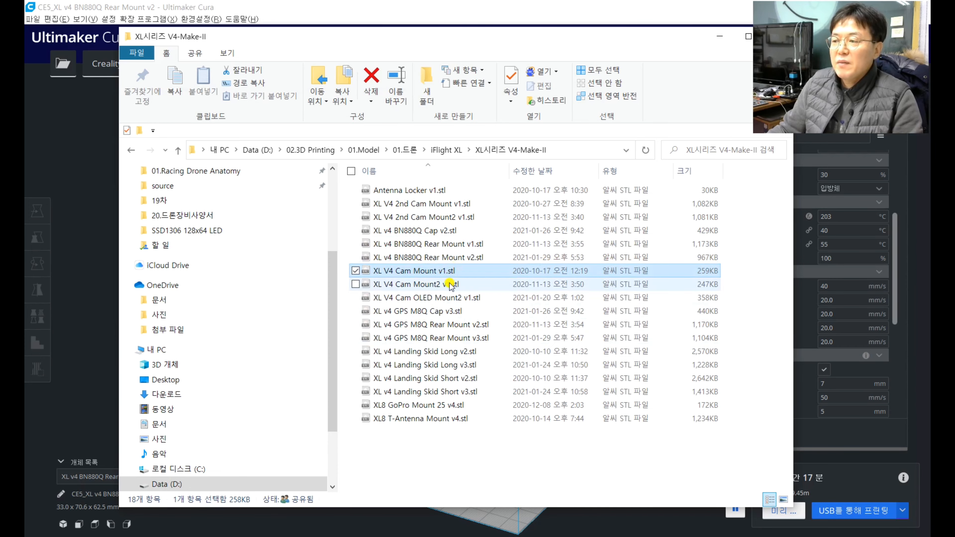
pyautogui.click(96, 268)
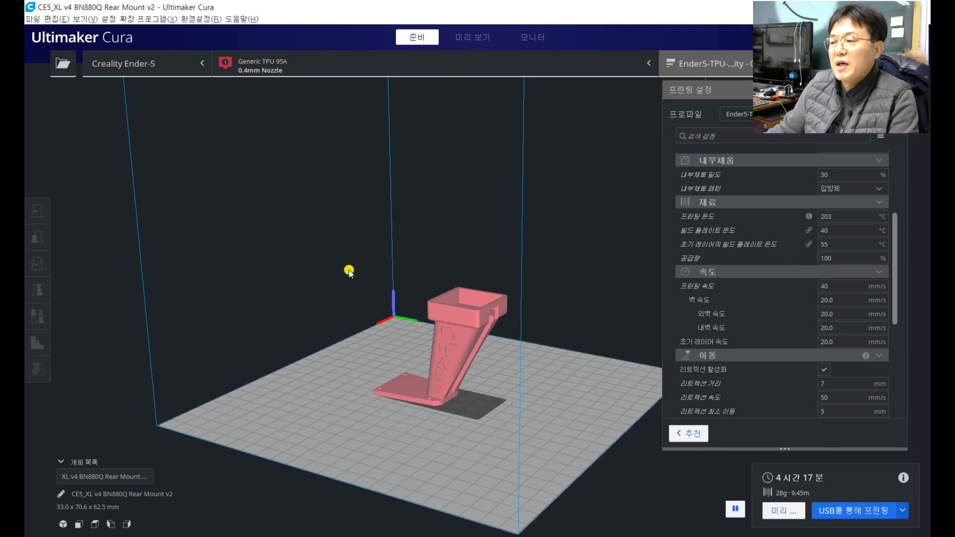
pyautogui.hotkey('alt', 'Tab')
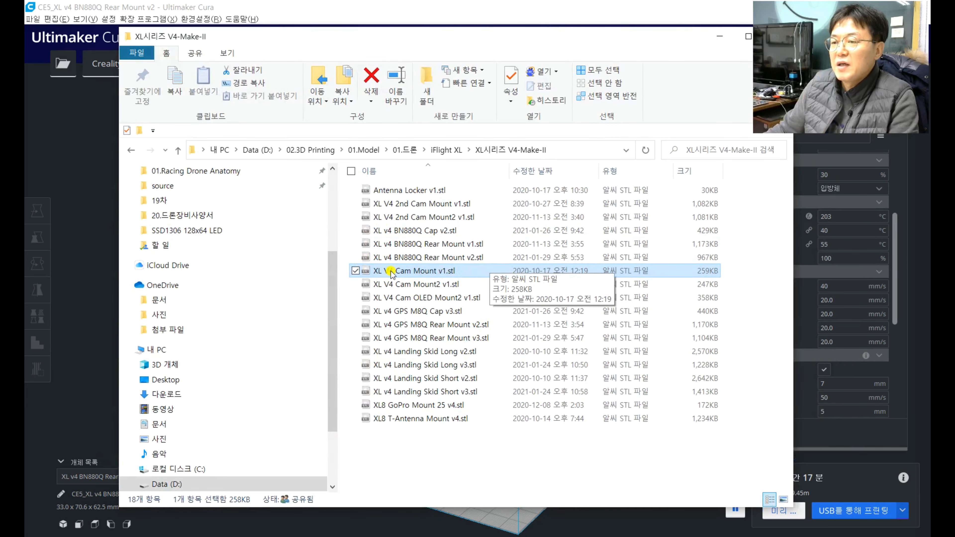
pyautogui.click(84, 317)
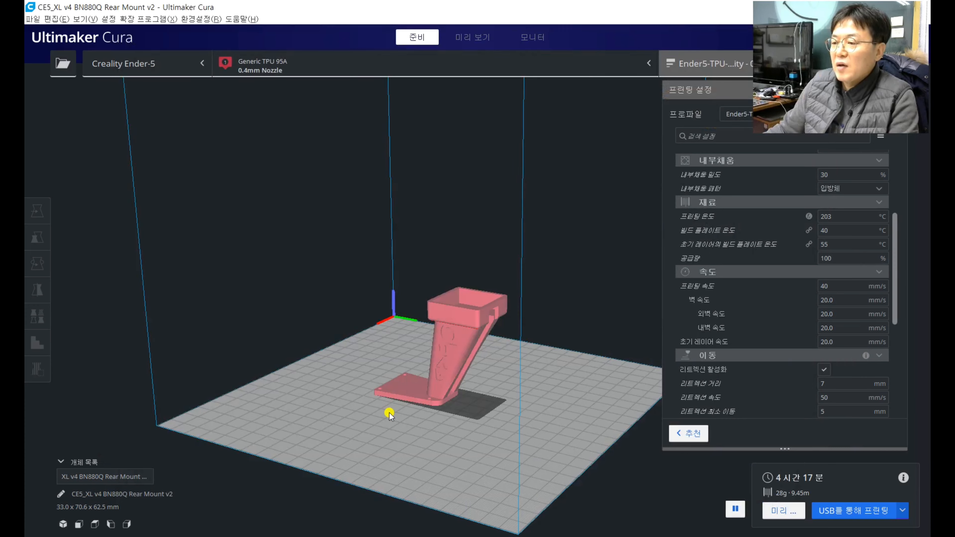
# - Select the rear mount model and examine its slanted overhang from the side
pyautogui.click(441, 363)
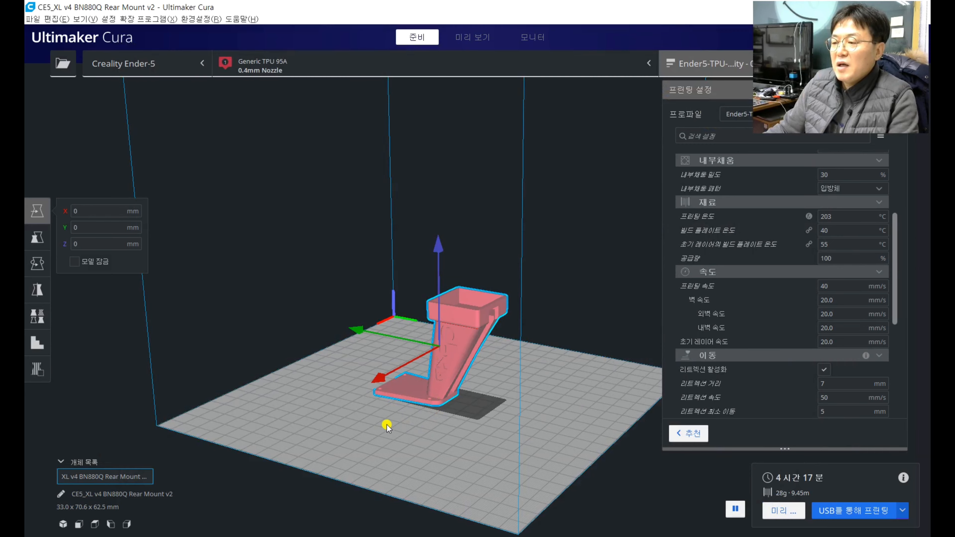
pyautogui.moveTo(350, 425); pyautogui.dragTo(372, 410, button='right')
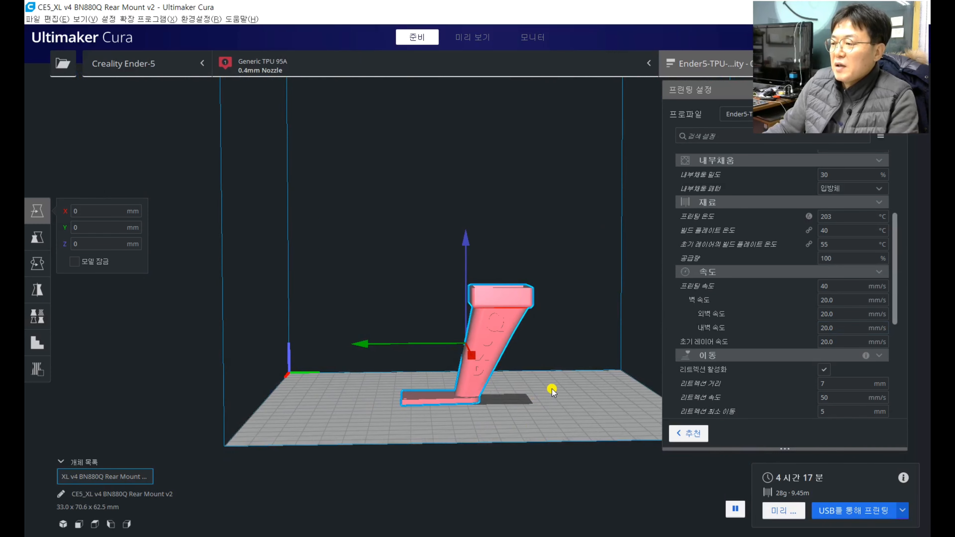
pyautogui.moveTo(550, 390); pyautogui.dragTo(470, 377, button='right')
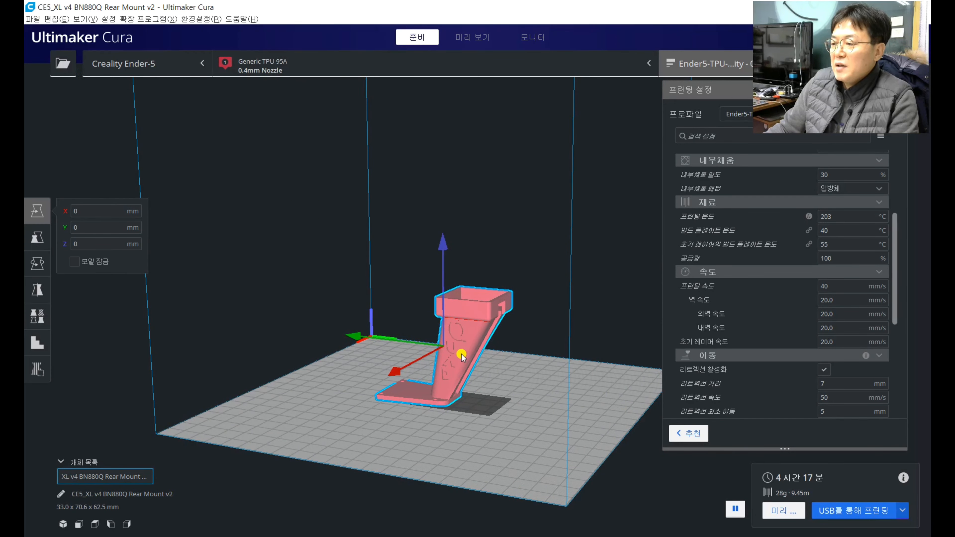
pyautogui.click(527, 403)
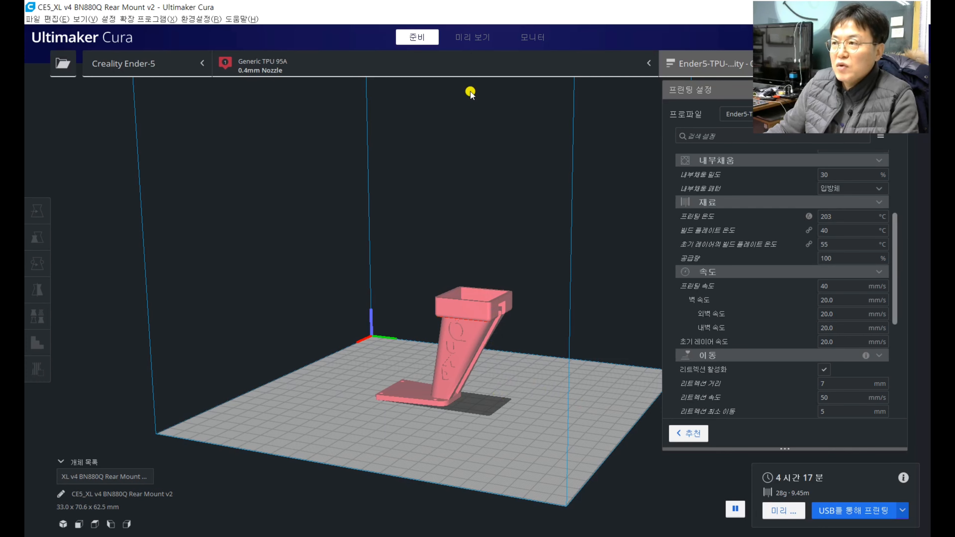
# - Open the sliced layer preview of the rear mount and examine its support structure from several angles
pyautogui.click(469, 40)
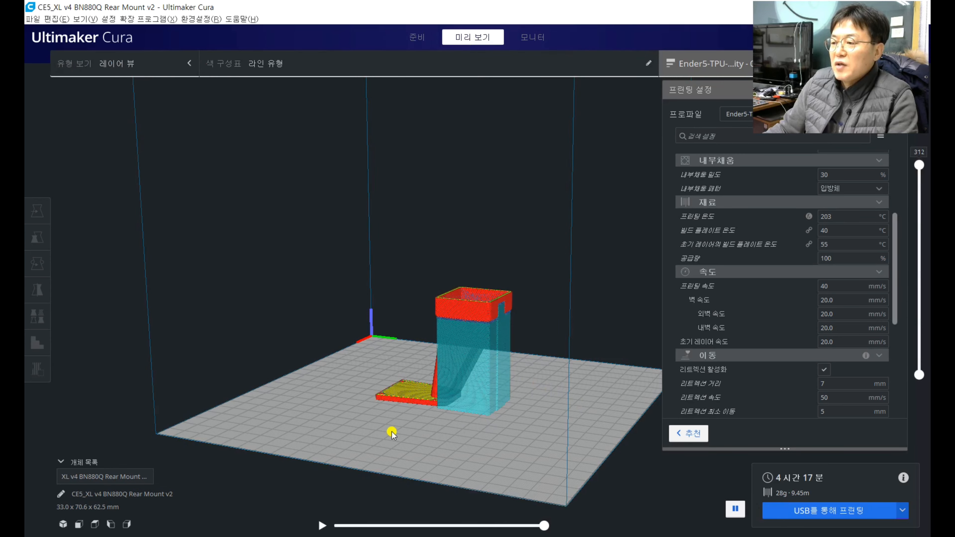
pyautogui.moveTo(391, 435); pyautogui.dragTo(327, 433, button='right')
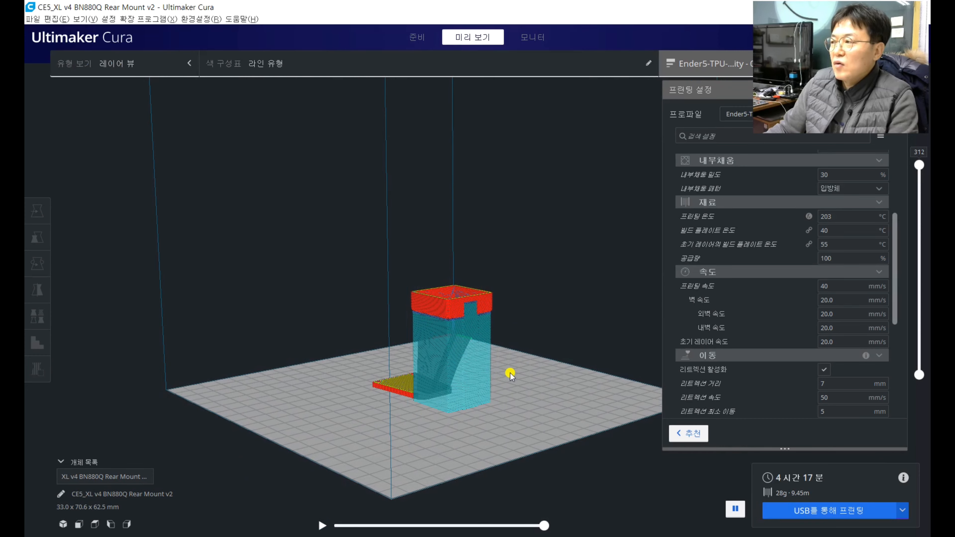
pyautogui.scroll(4, 537, 332)
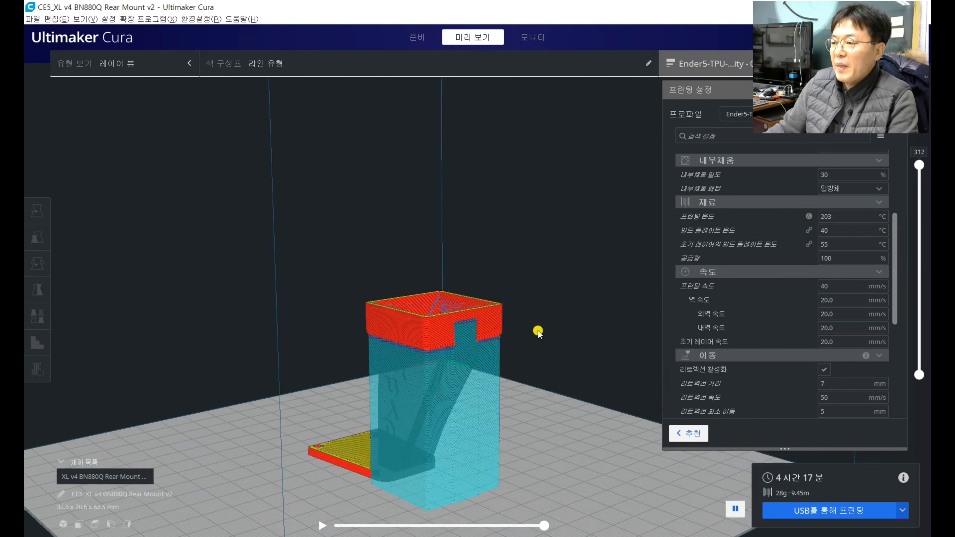
pyautogui.moveTo(545, 460); pyautogui.dragTo(612, 459, button='right')
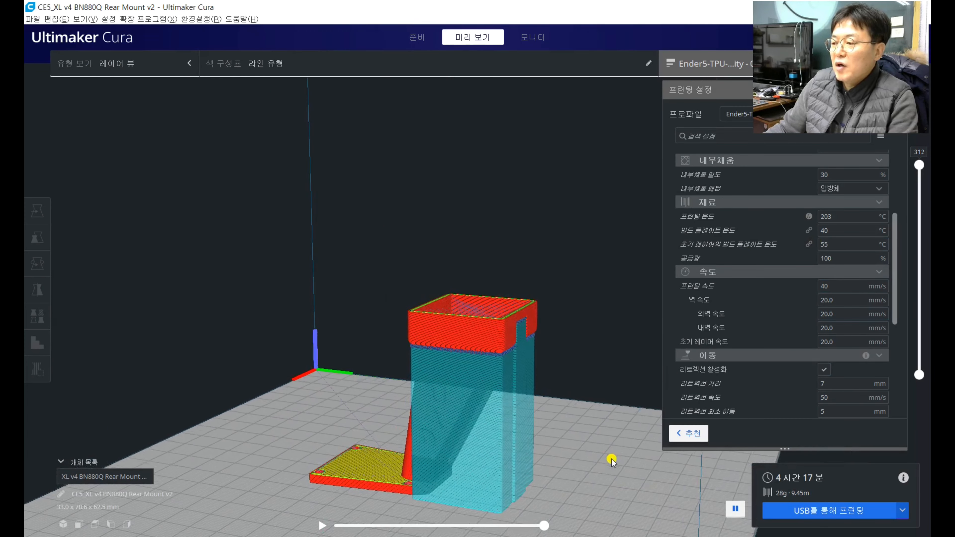
pyautogui.moveTo(358, 481); pyautogui.dragTo(327, 486, button='right')
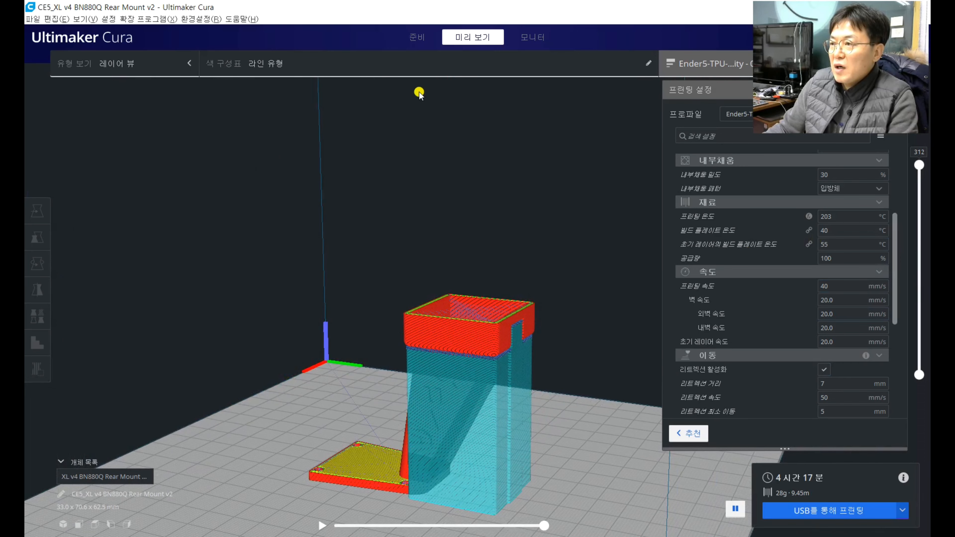
# - Compare the unsliced model with the layer preview and examine the supports under the upper box and its notch
pyautogui.click(418, 37)
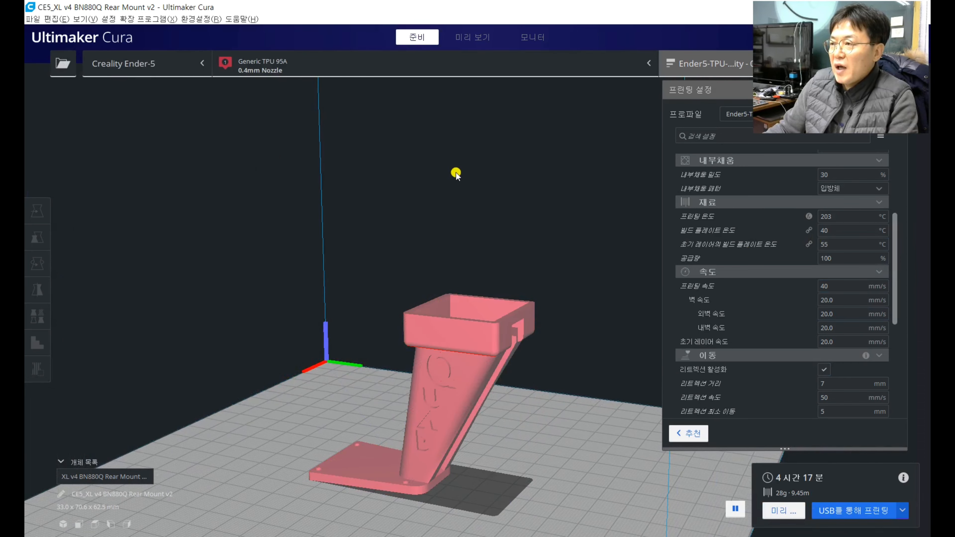
pyautogui.click(473, 36)
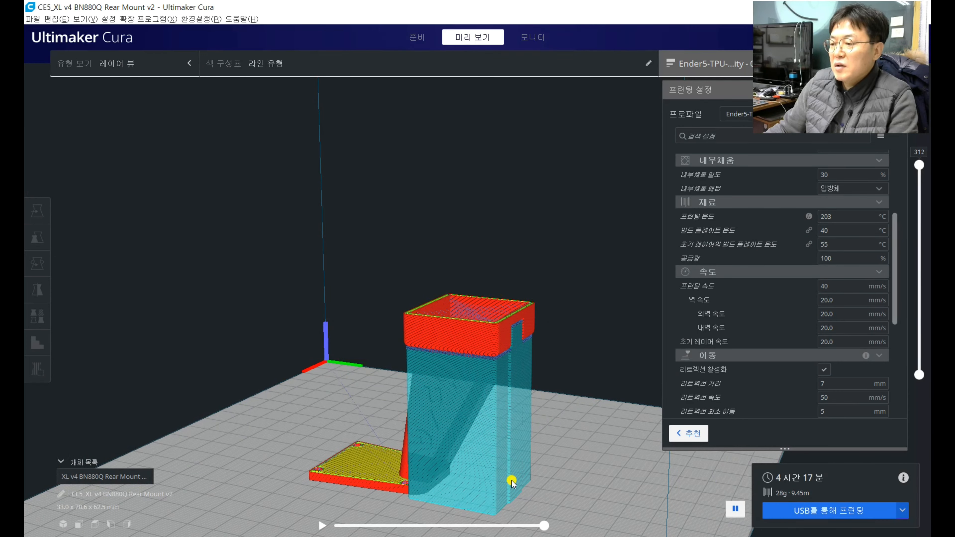
pyautogui.moveTo(349, 504); pyautogui.dragTo(413, 504, button='right')
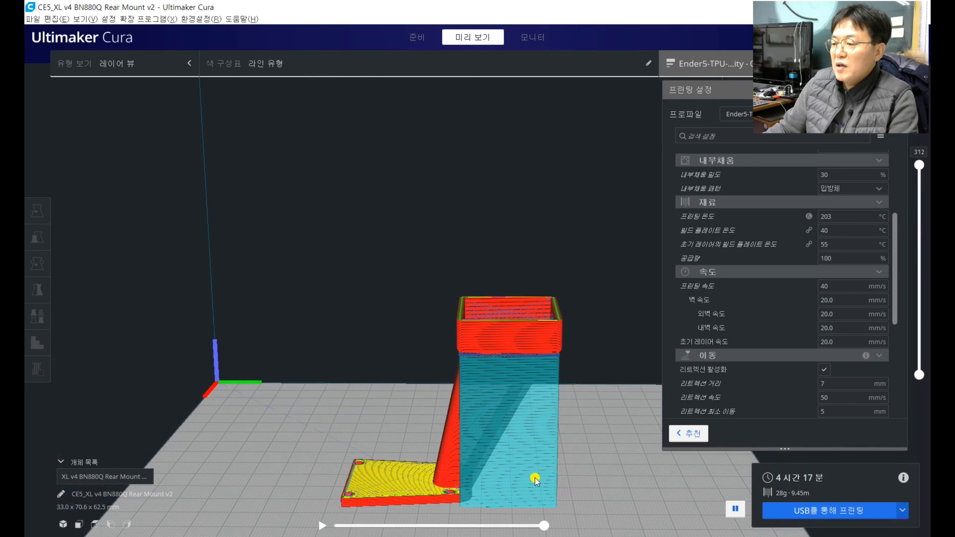
pyautogui.moveTo(588, 425); pyautogui.dragTo(352, 432, button='right')
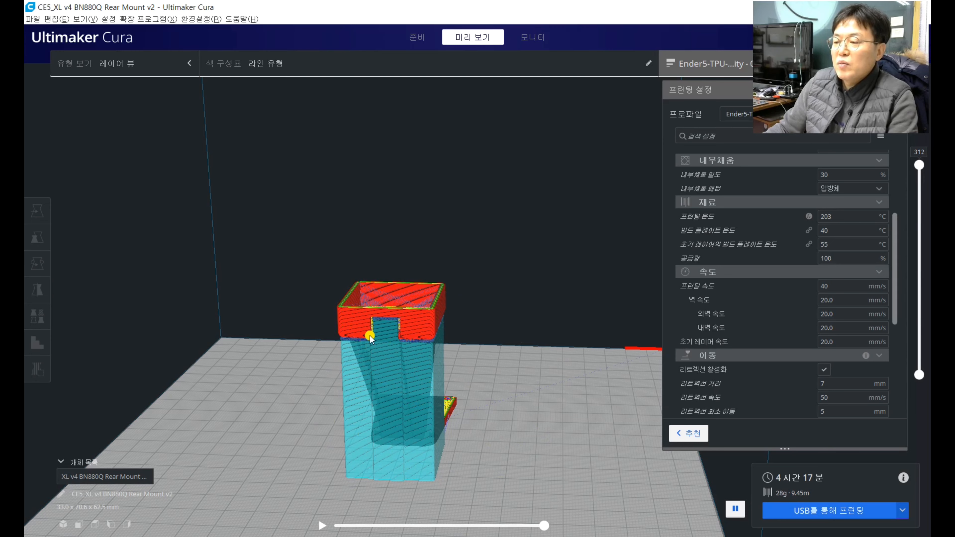
pyautogui.moveTo(471, 449); pyautogui.dragTo(527, 447, button='right')
pyautogui.moveTo(272, 472); pyautogui.dragTo(418, 474, button='right')
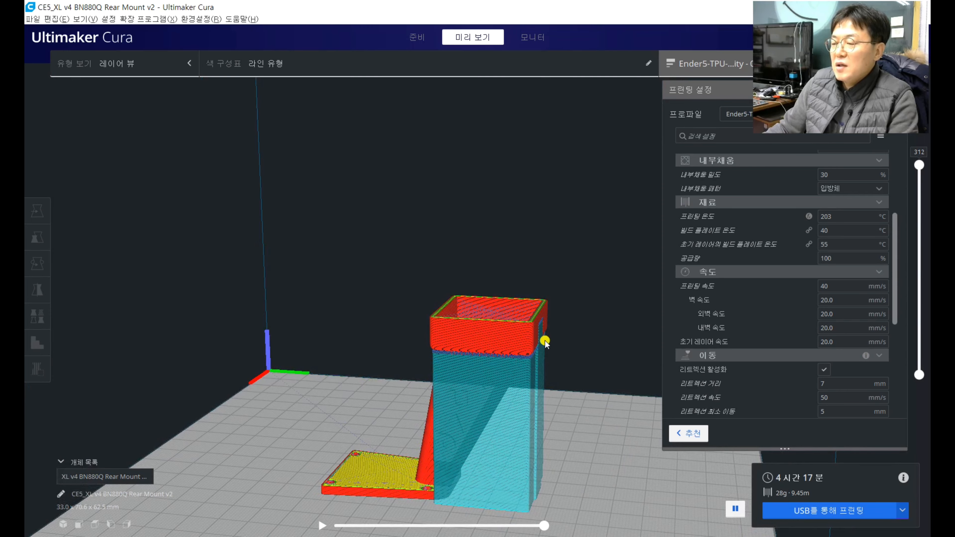
pyautogui.moveTo(580, 435); pyautogui.dragTo(484, 395, button='middle')
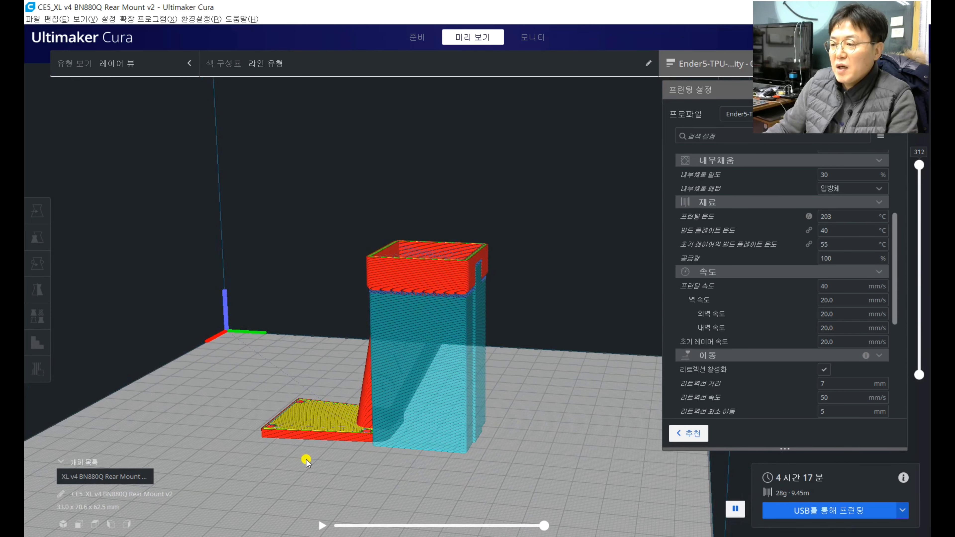
# - Examine the sliced rear mount's base plate, slanted arm and box supports from above and from both sides
pyautogui.moveTo(307, 461); pyautogui.dragTo(356, 462, button='right')
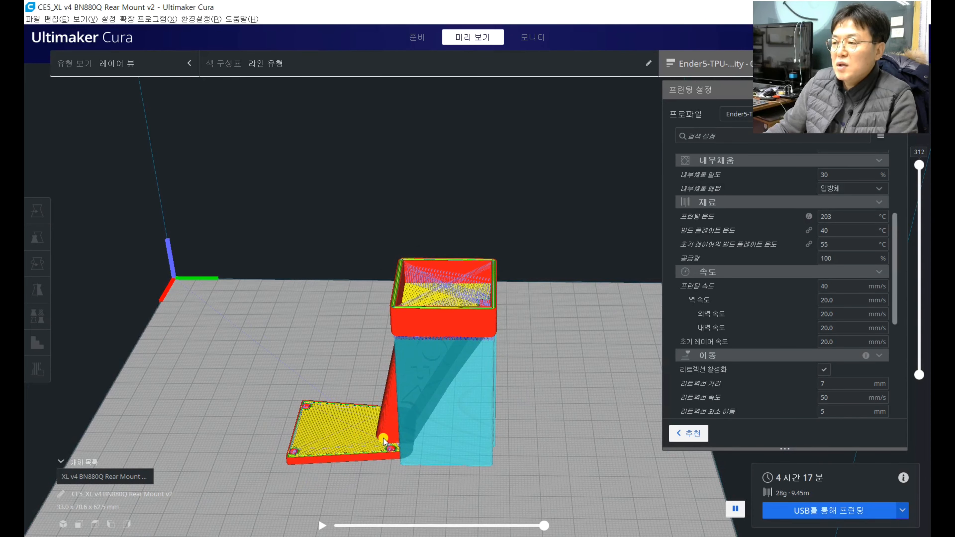
pyautogui.moveTo(541, 372); pyautogui.dragTo(518, 384, button='right')
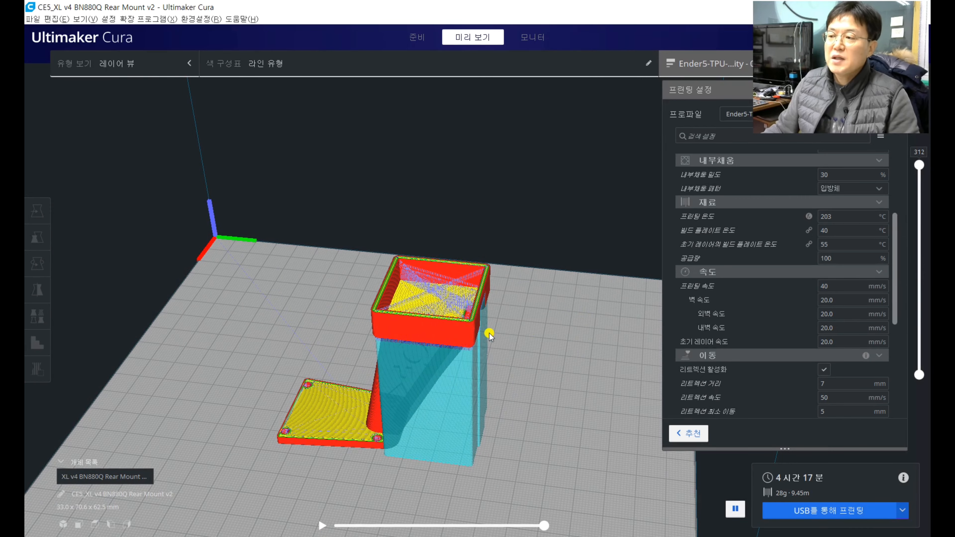
pyautogui.moveTo(544, 416); pyautogui.dragTo(586, 397, button='right')
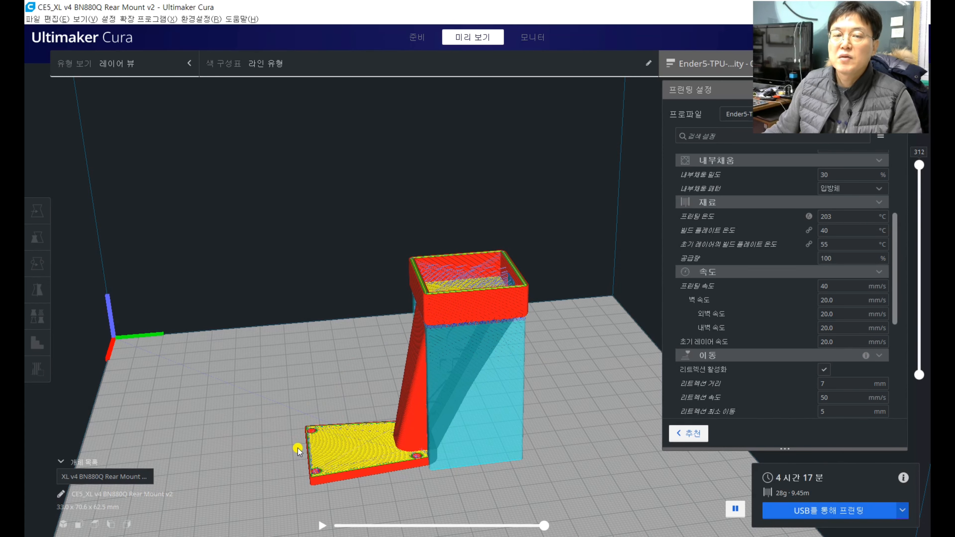
pyautogui.moveTo(261, 454); pyautogui.dragTo(309, 463, button='right')
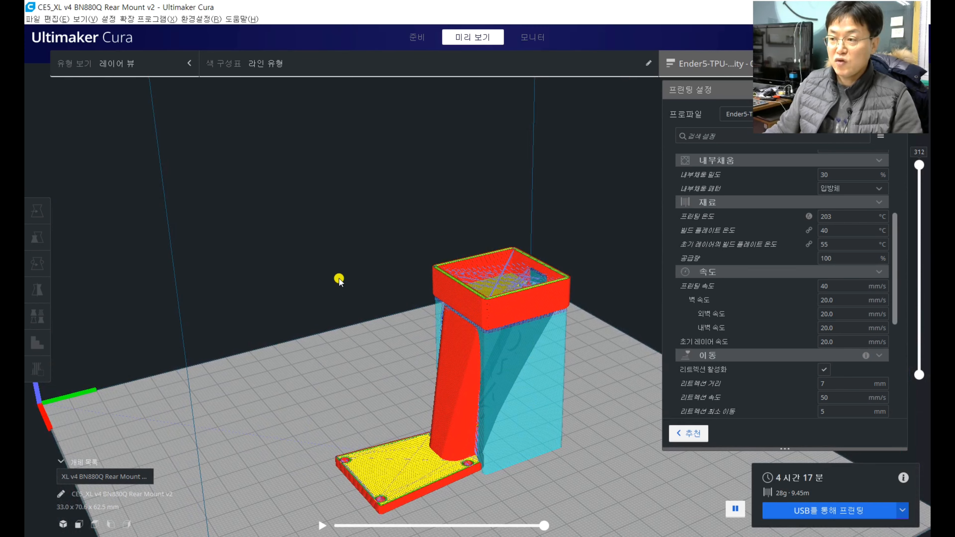
pyautogui.moveTo(307, 352); pyautogui.dragTo(256, 356, button='right')
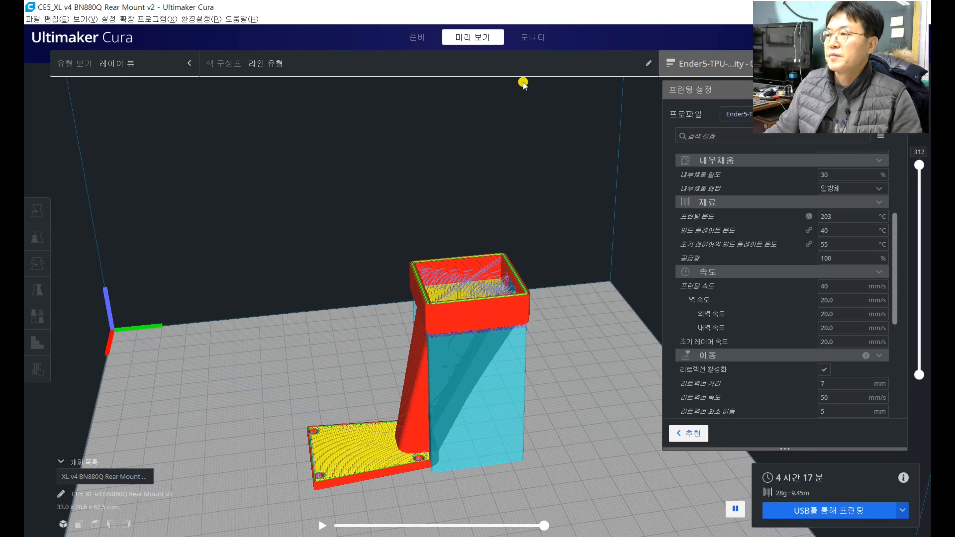
# - Review the Creality Ender-5 monitor's temperature and jog controls, and return to the layer preview to inspect the printing and build plate temperature settings
pyautogui.click(534, 40)
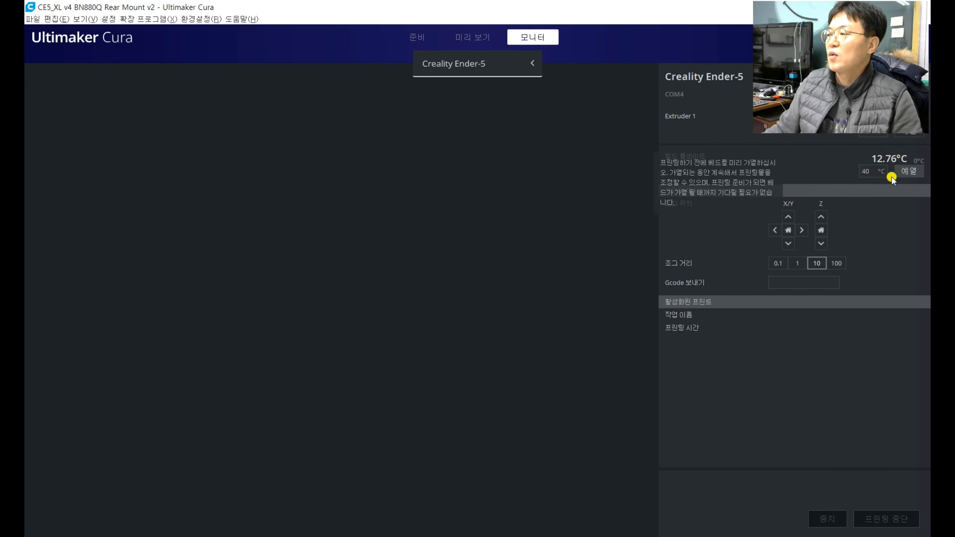
pyautogui.moveTo(837, 24); pyautogui.dragTo(832, 383)
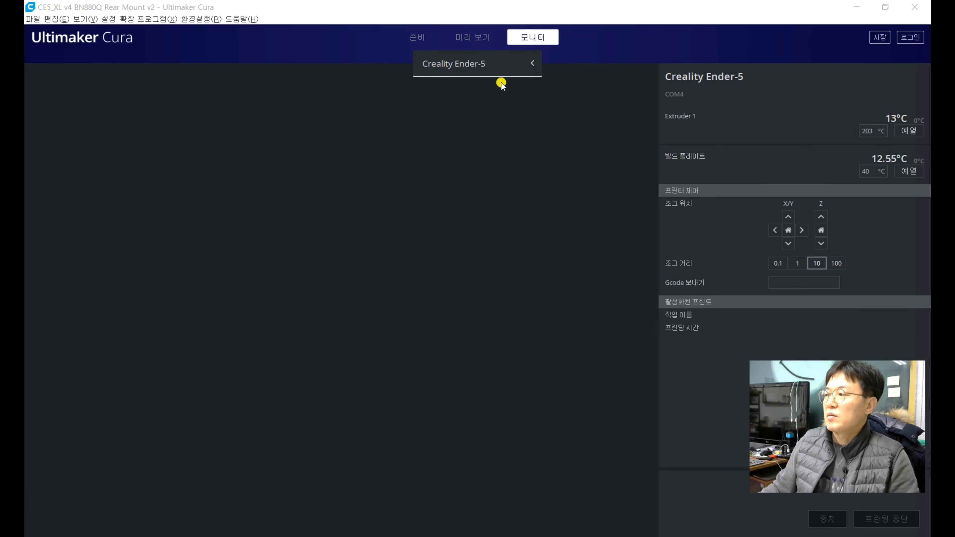
pyautogui.click(458, 39)
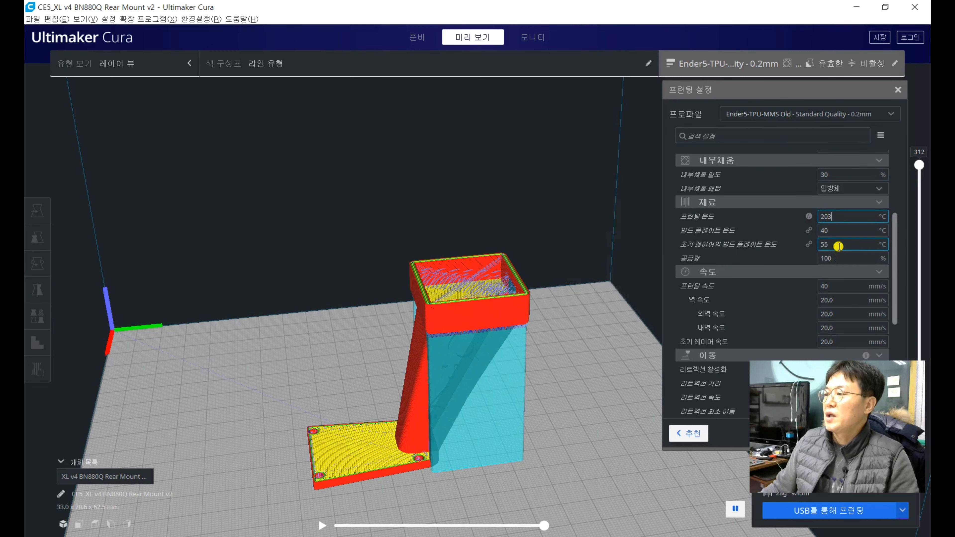
pyautogui.click(834, 232)
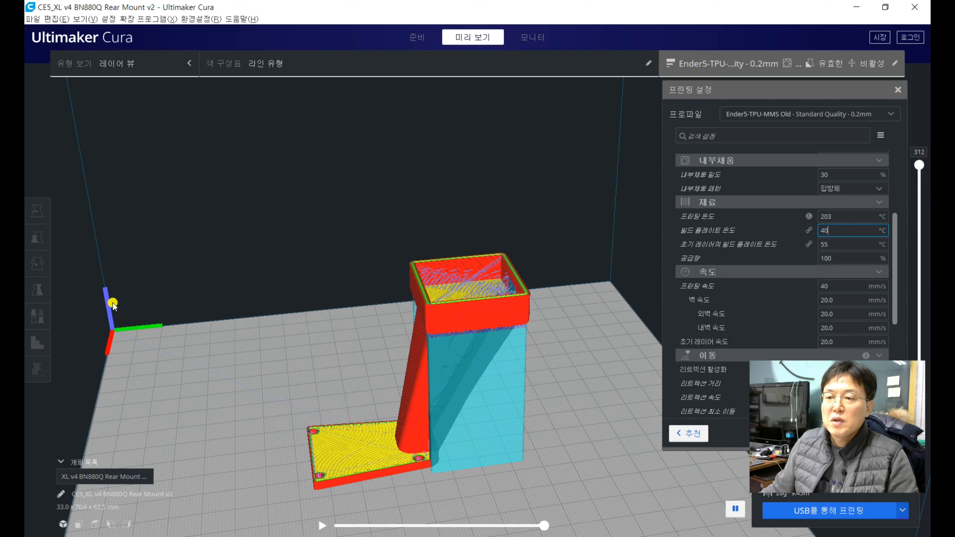
# - Switch to Chrome to view the Ultimaker Cura 4.8 download page, and bring up the Tinkercad dashboard
pyautogui.moveTo(13, 145)
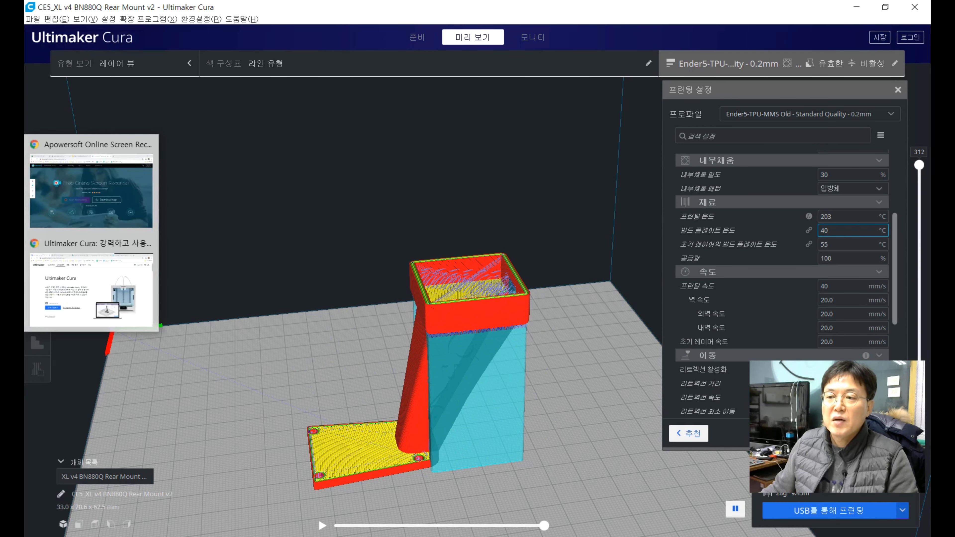
pyautogui.click(63, 273)
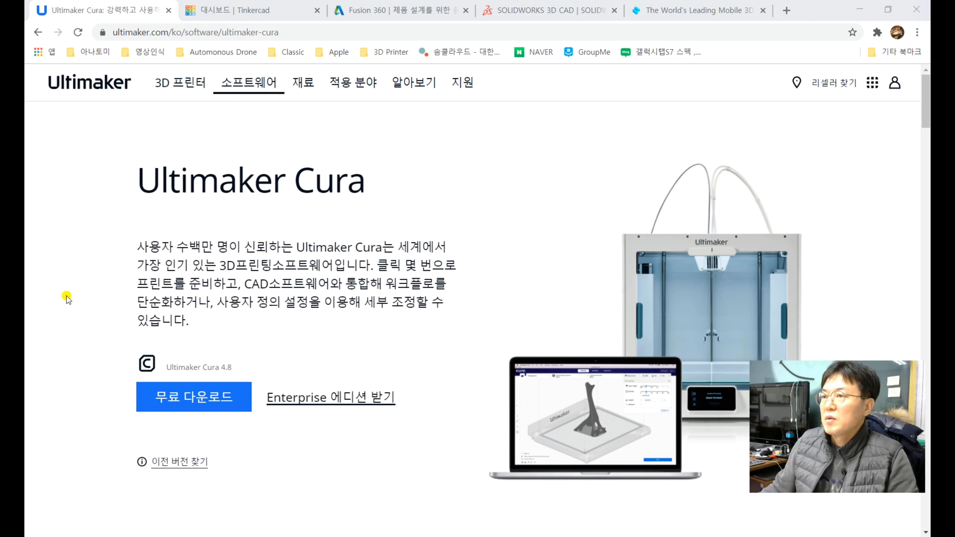
pyautogui.click(96, 267)
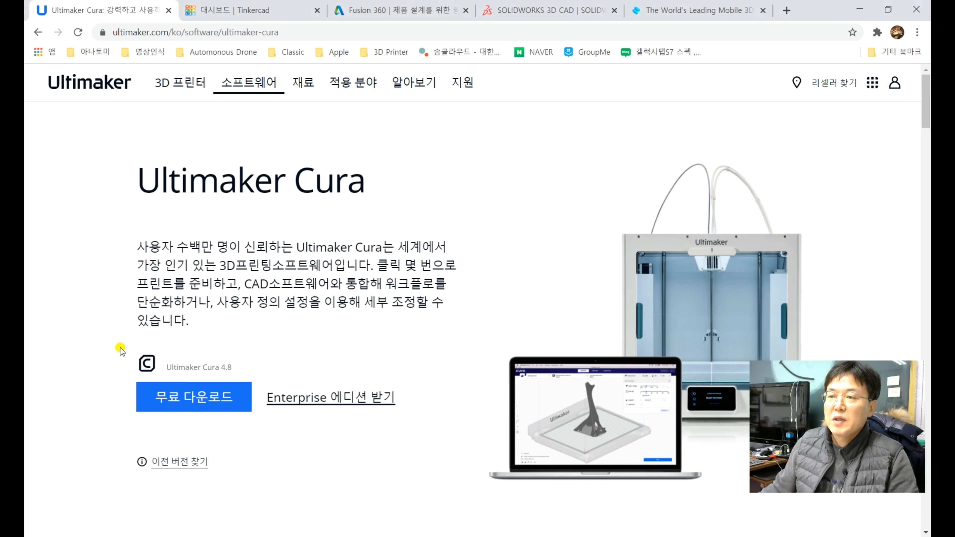
pyautogui.click(259, 13)
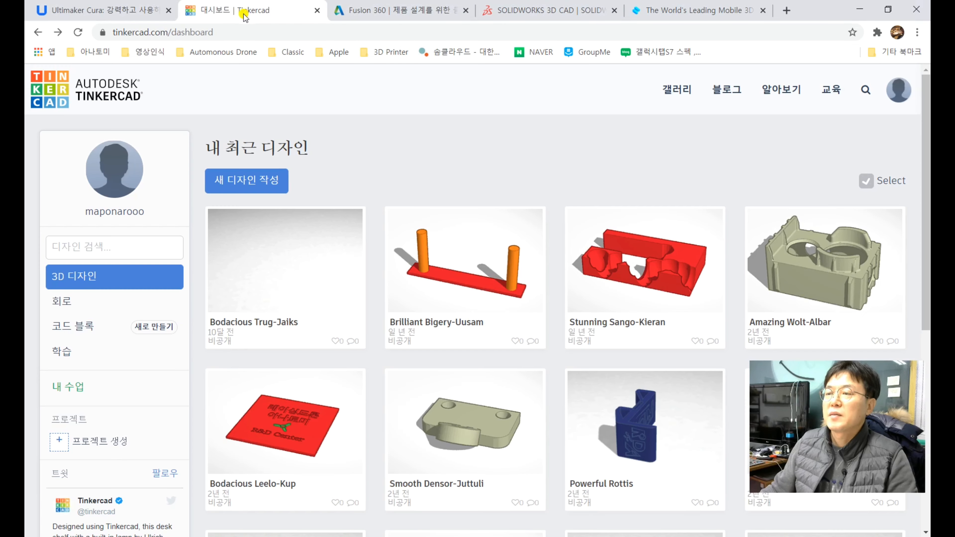